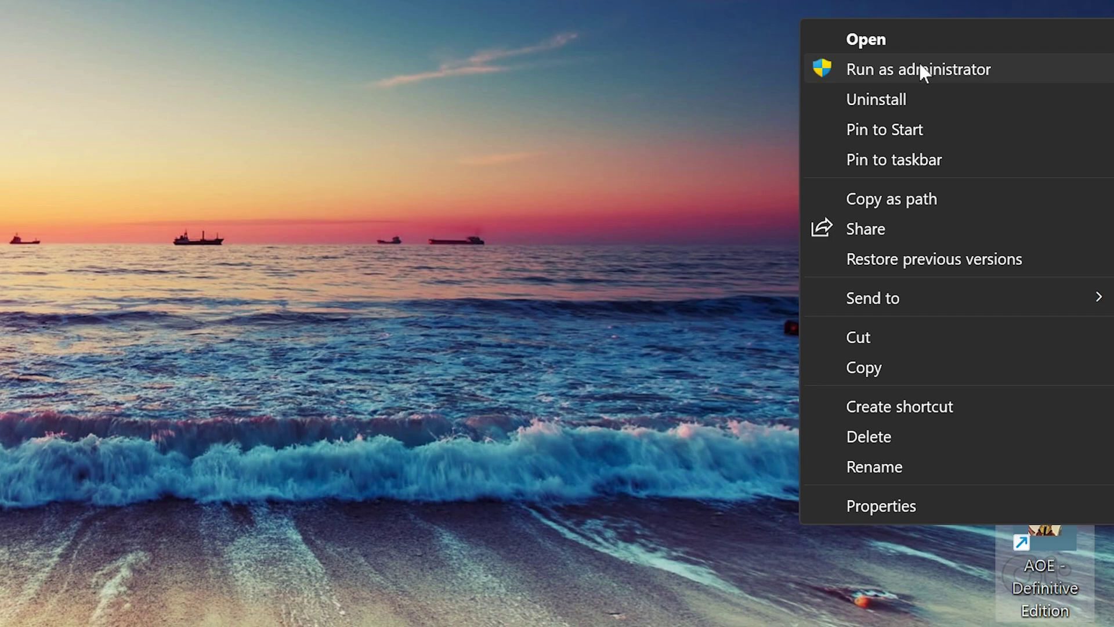
Step: Run the app as administrator and open the Age of Empires Definitive Edition Content folder
{"action": "left_click", "coordinate": [919, 69]}
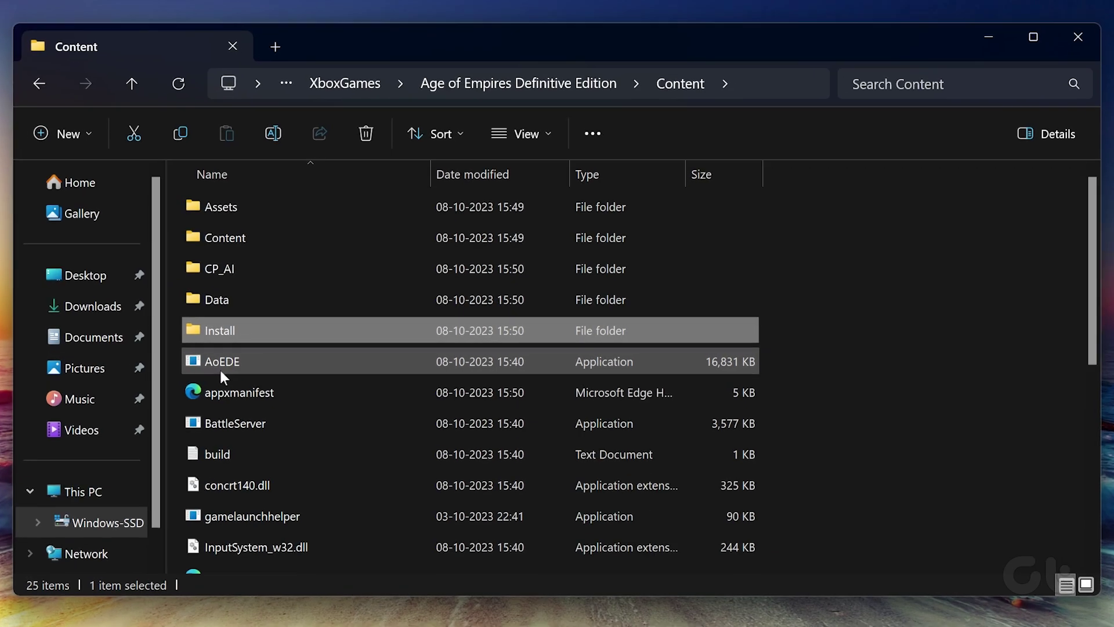
Step: Open the Compatibility settings in the AoEDE application's Properties
{"action": "left_click", "coordinate": [217, 370]}
{"action": "right_click", "coordinate": [217, 370]}
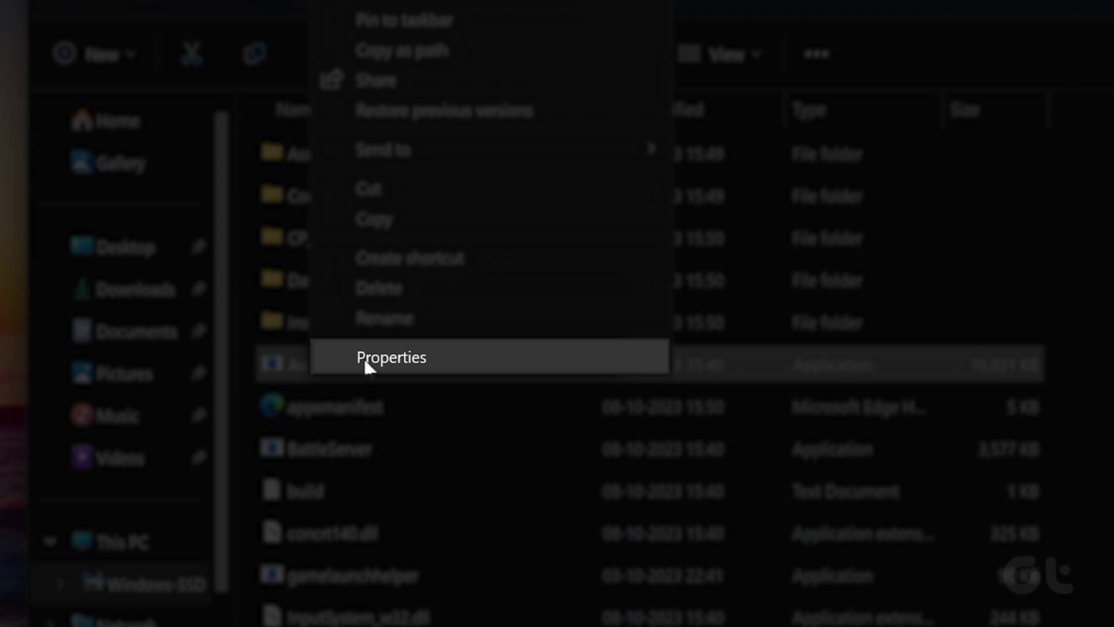
{"action": "left_click", "coordinate": [366, 361]}
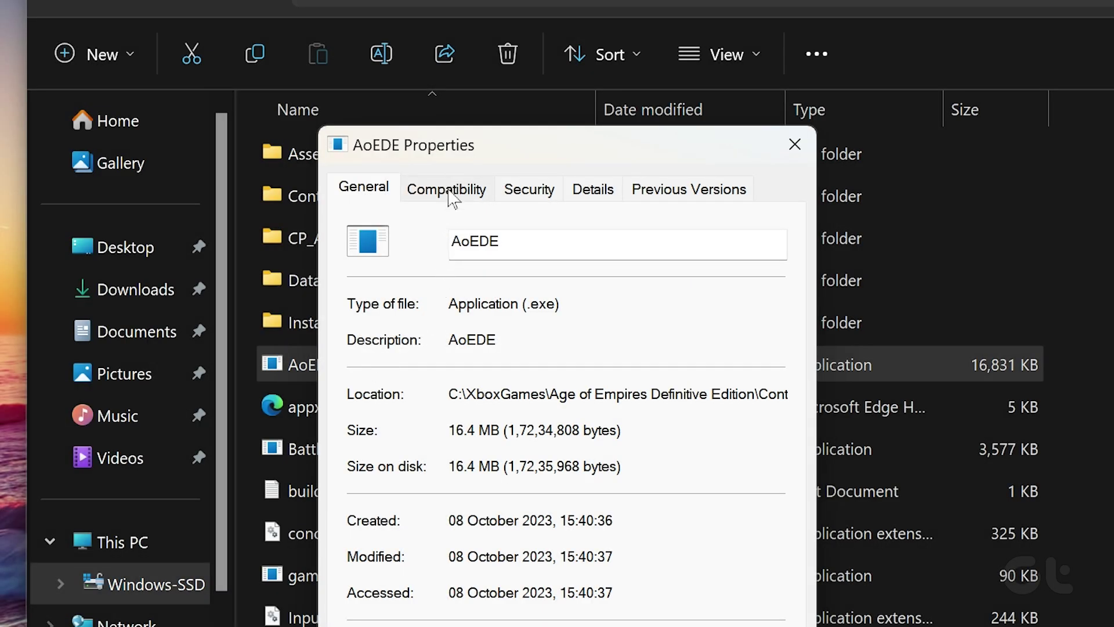
{"action": "left_click", "coordinate": [451, 195]}
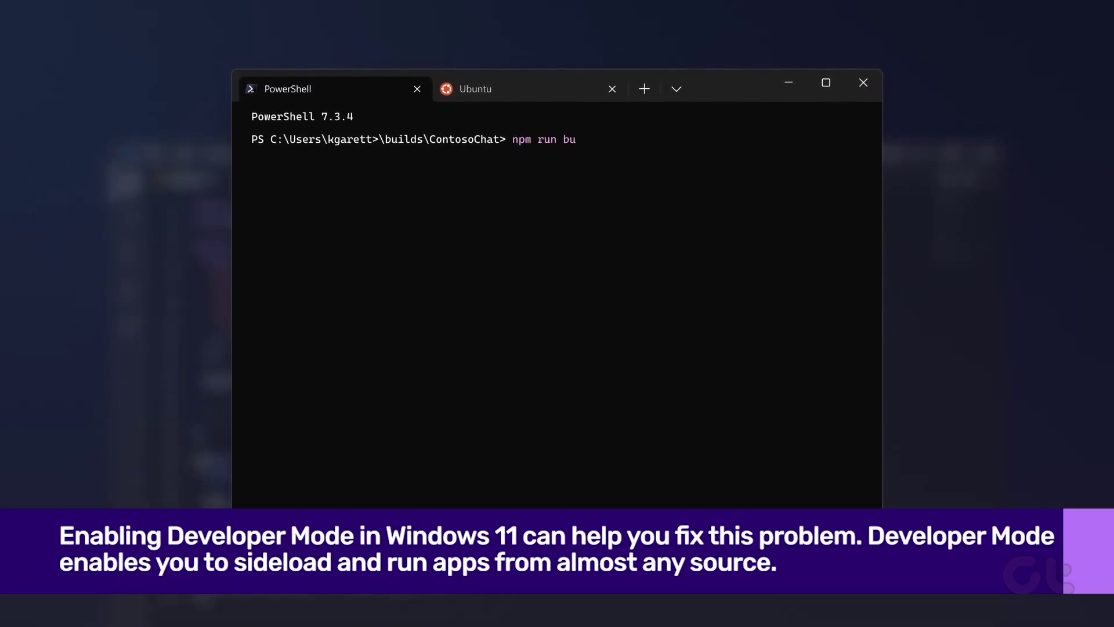
Step: Run the npm build, then switch on Developer Mode under Settings > For developers
{"action": "type", "text": "ilds\\ContosoChat> npm run bu"}
{"action": "key", "text": "Return"}
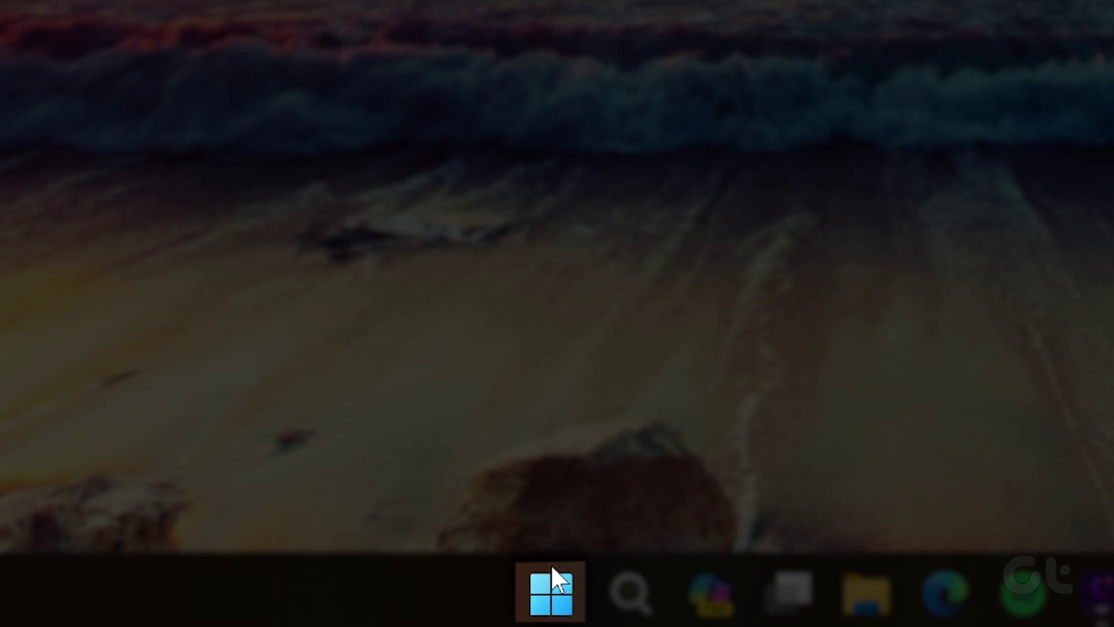
{"action": "right_click", "coordinate": [551, 587]}
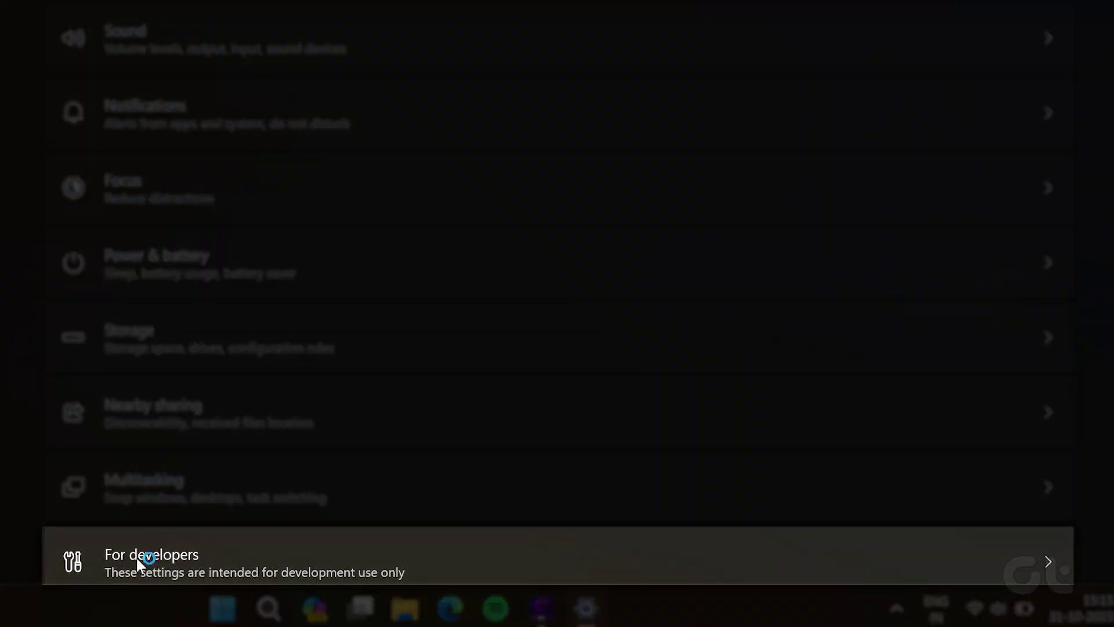
{"action": "left_click", "coordinate": [136, 556]}
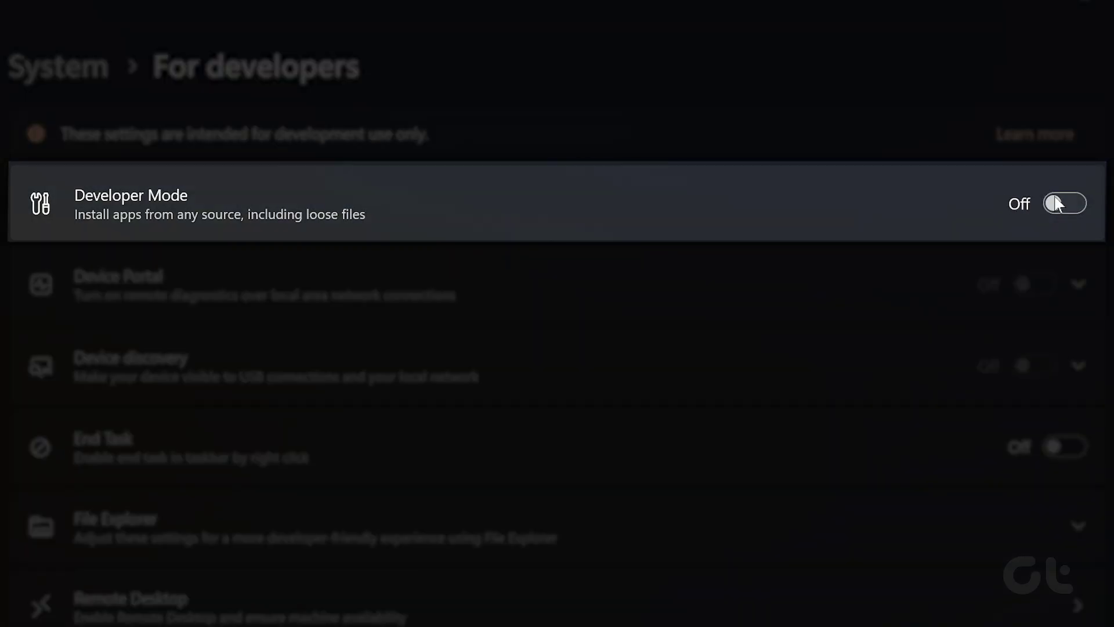
{"action": "left_click", "coordinate": [1056, 203]}
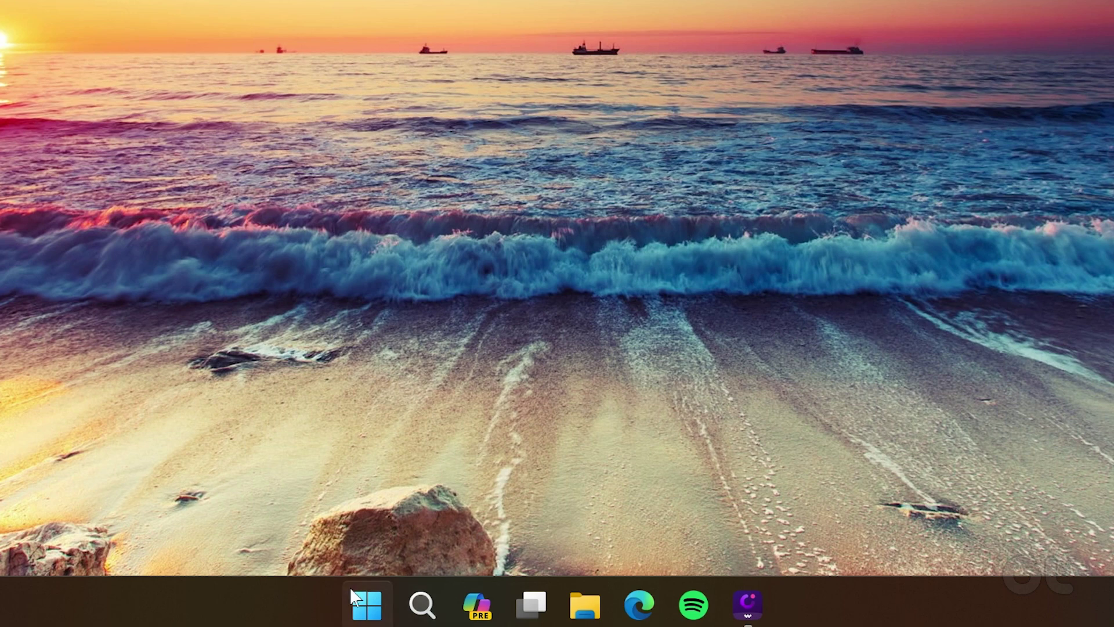
Step: Start an SFC /scannow system file check in an administrator Terminal
{"action": "right_click", "coordinate": [359, 608]}
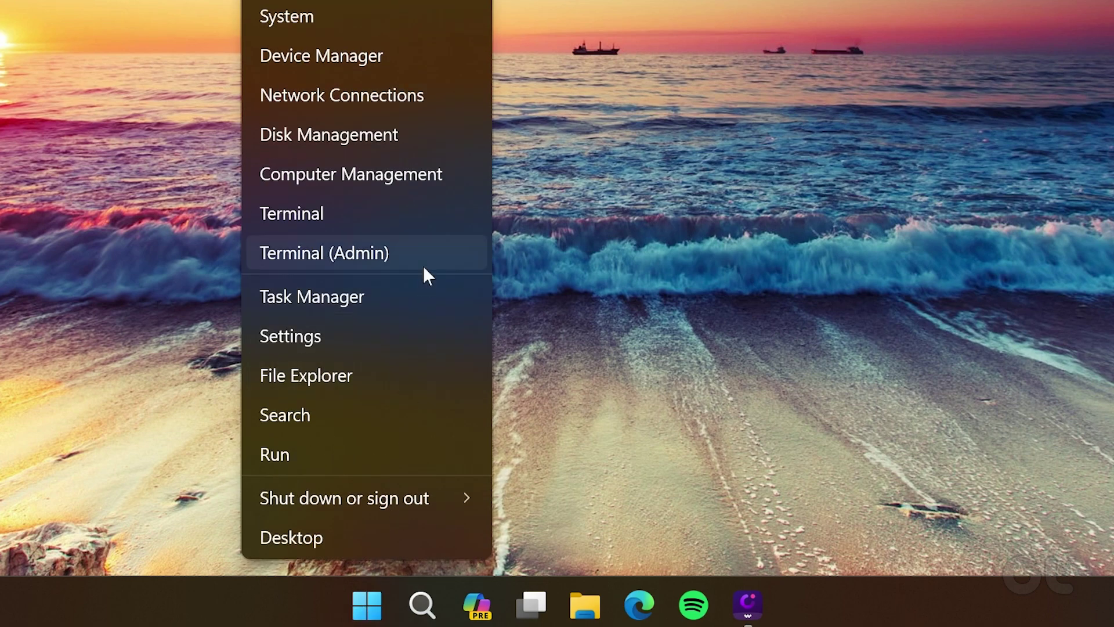
{"action": "left_click", "coordinate": [430, 251]}
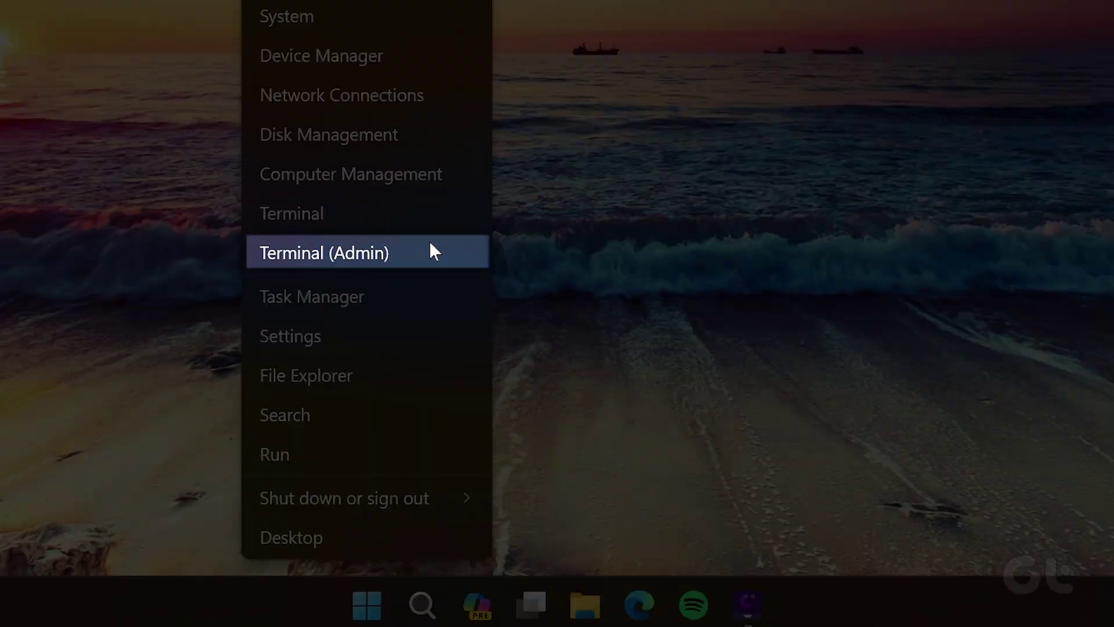
{"action": "type", "text": "SFC"}
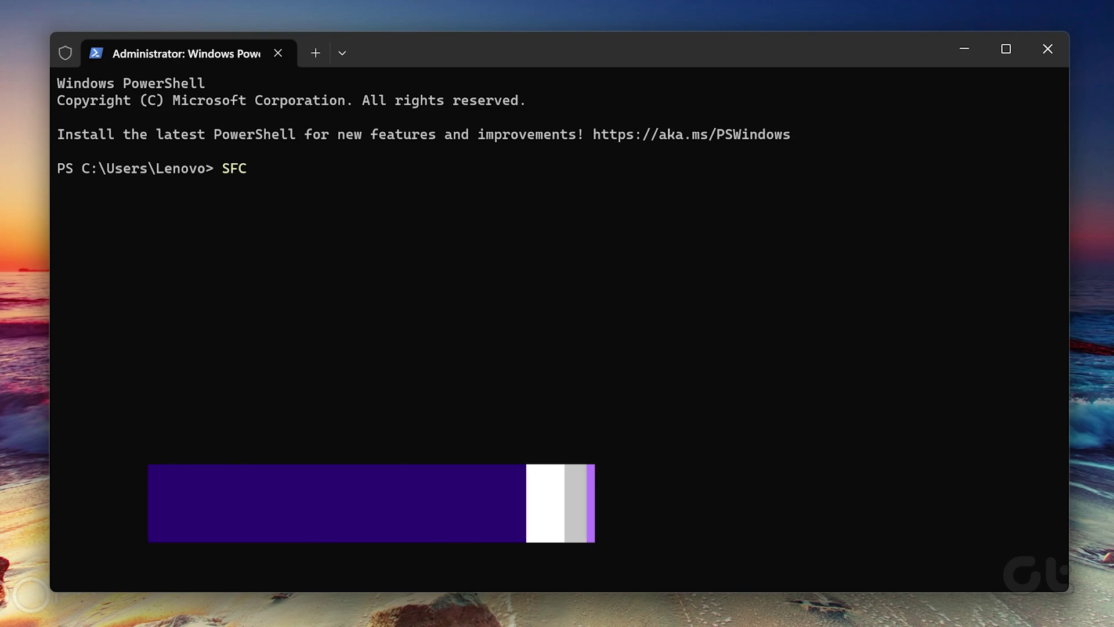
{"action": "type", "text": "/"}
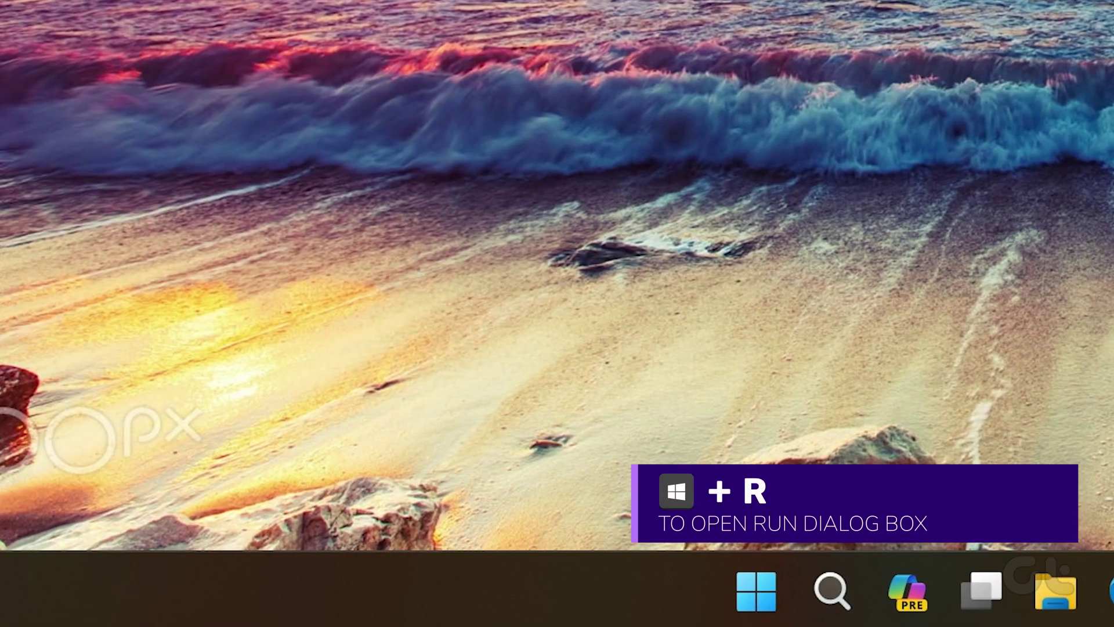
Step: Open Programs and Features via appwiz and uninstall Razer Synapse
{"action": "key", "text": "super+r"}
{"action": "type", "text": "appwiz"}
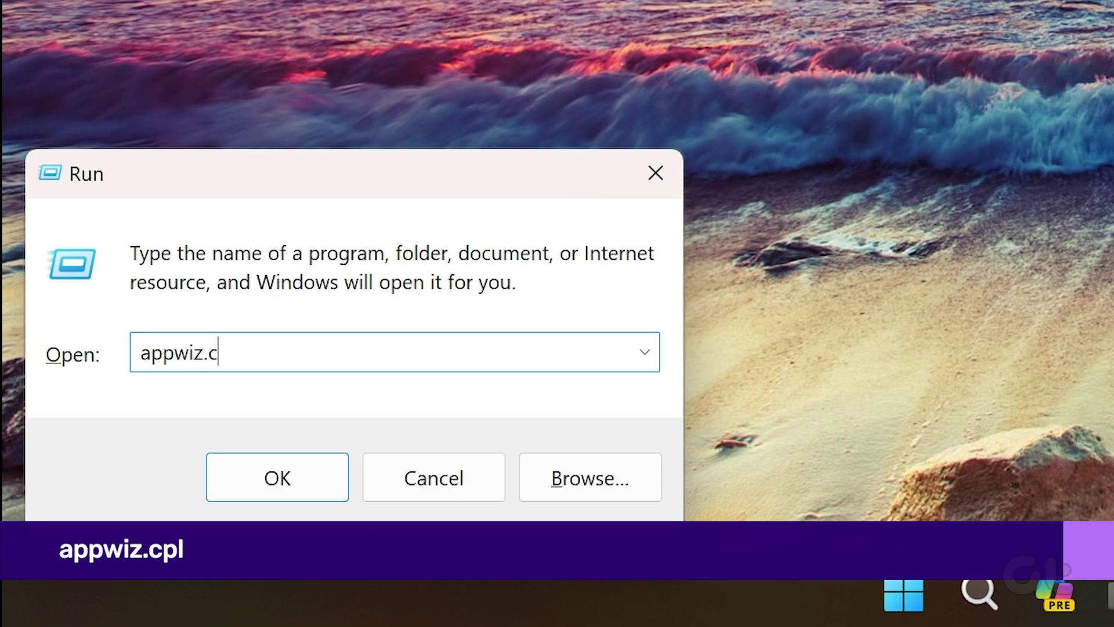
{"action": "key", "text": "Return"}
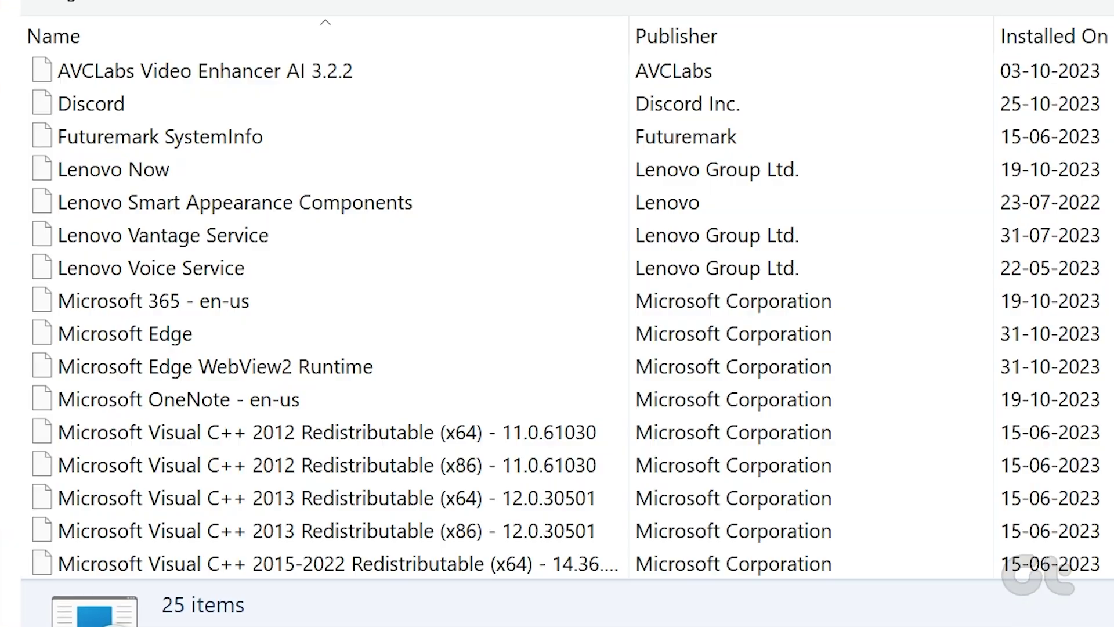
{"action": "scroll", "coordinate": [452, 305], "scroll_direction": "down", "scroll_amount": 4}
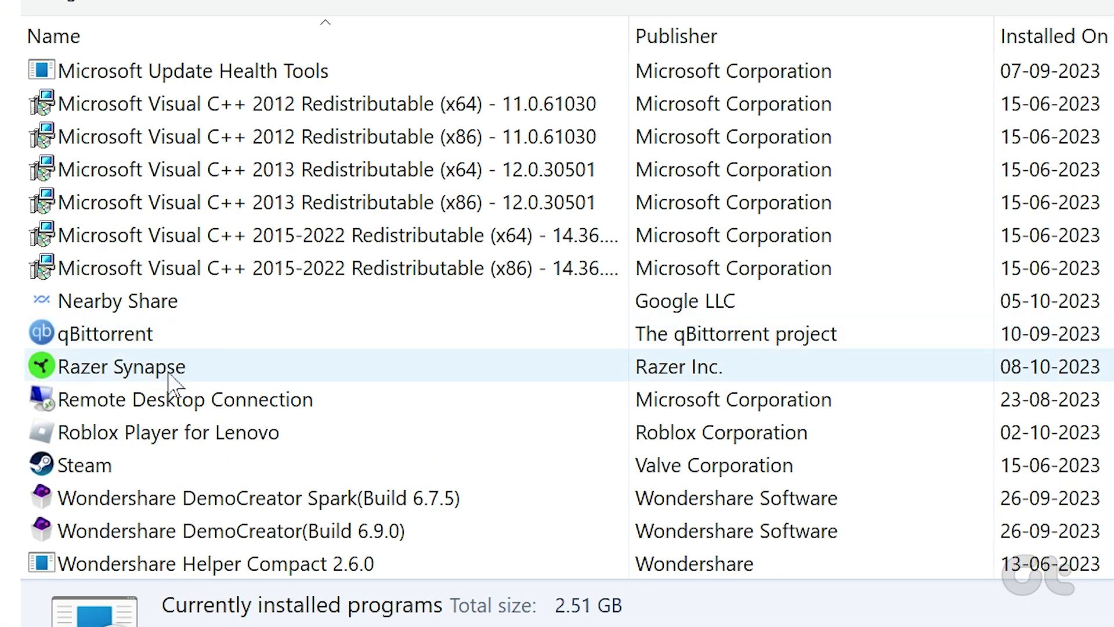
{"action": "left_click", "coordinate": [169, 377]}
{"action": "right_click", "coordinate": [173, 374]}
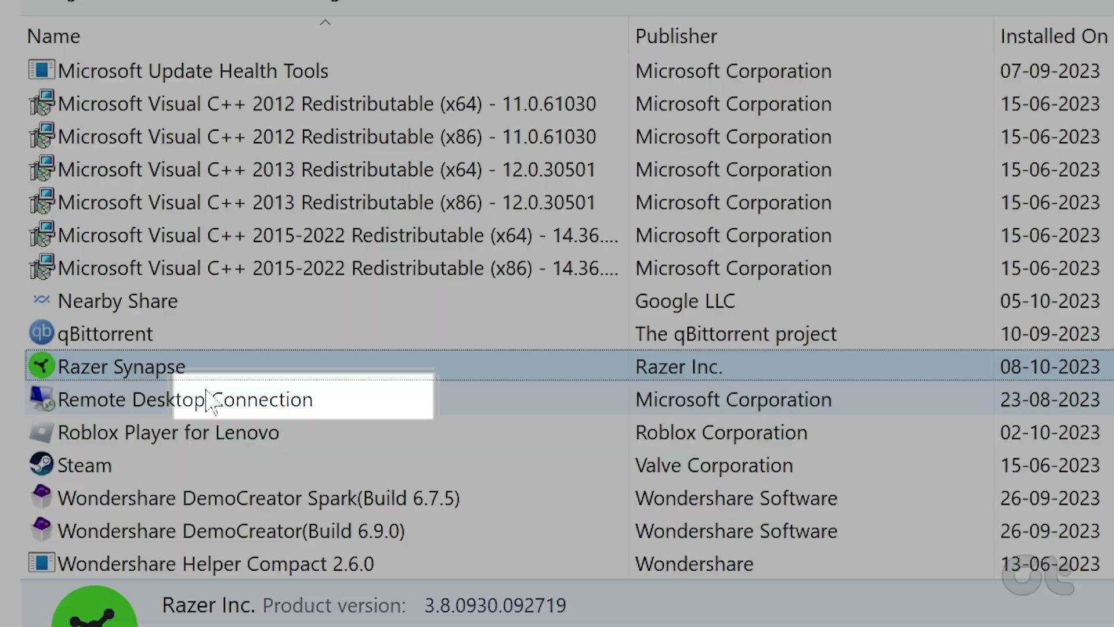
{"action": "left_click", "coordinate": [256, 399]}
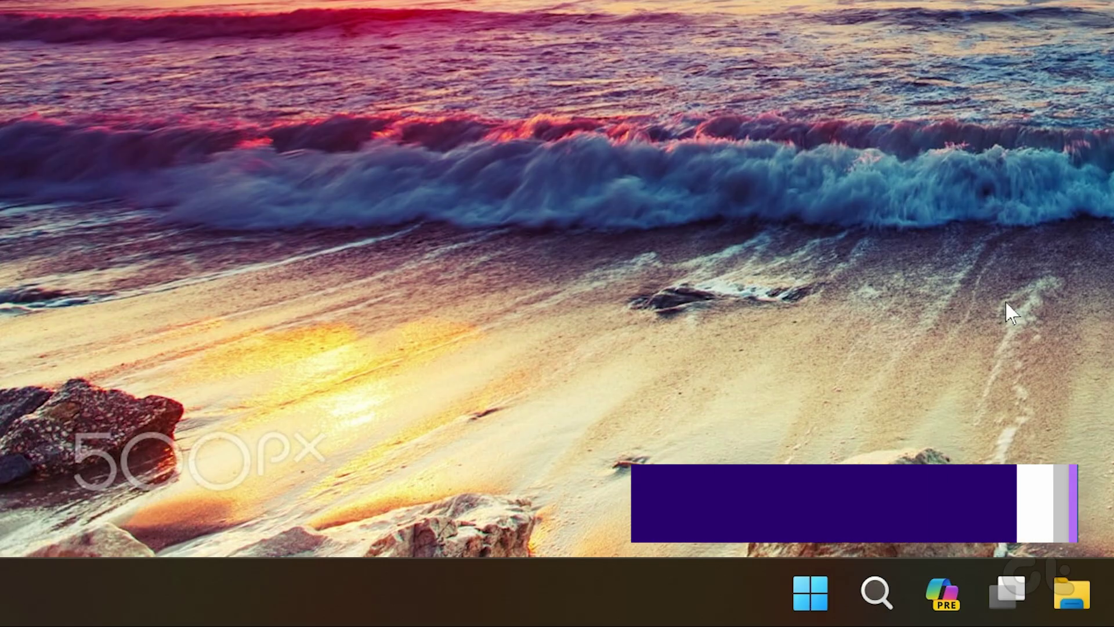
Step: In msconfig's Services tab, hide all Microsoft services and disable every remaining service
{"action": "key", "text": "super+r"}
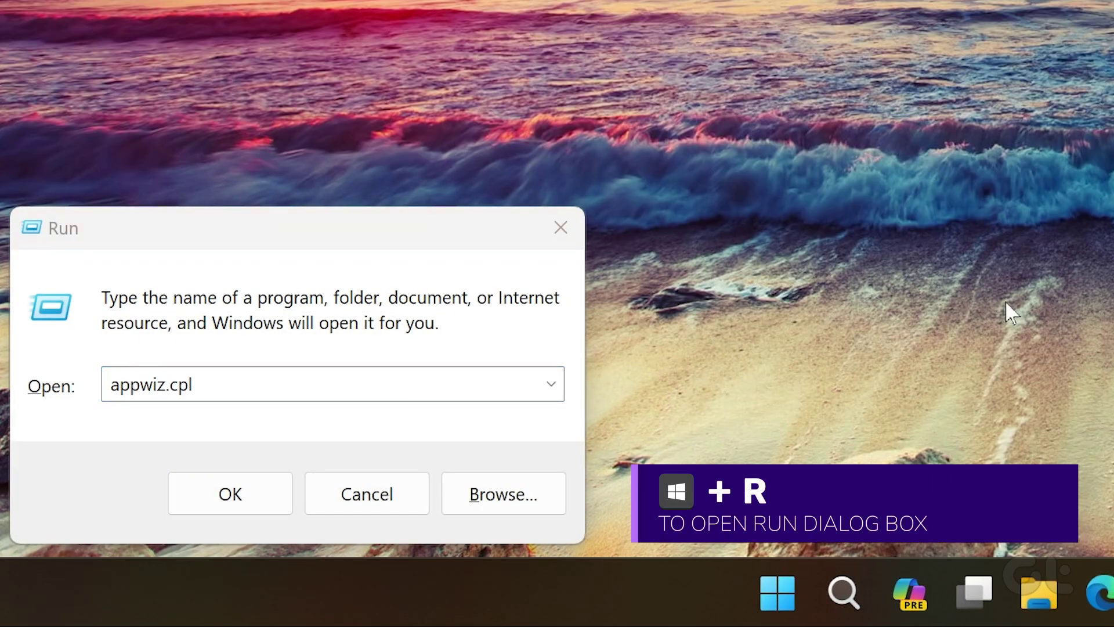
{"action": "left_click", "coordinate": [318, 399]}
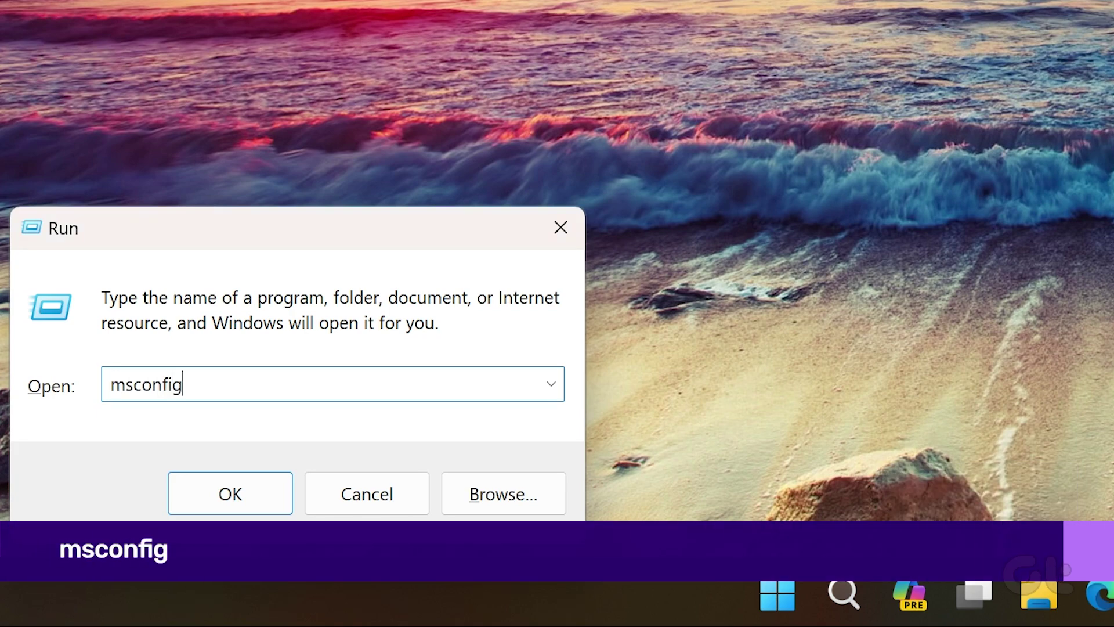
{"action": "key", "text": "Return"}
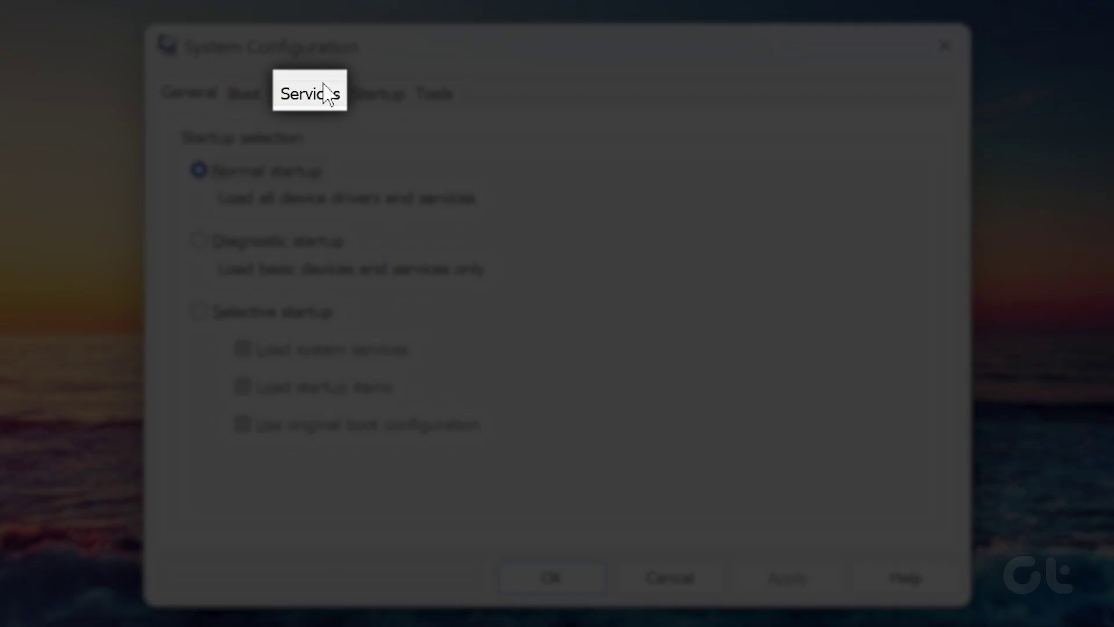
{"action": "left_click", "coordinate": [325, 88]}
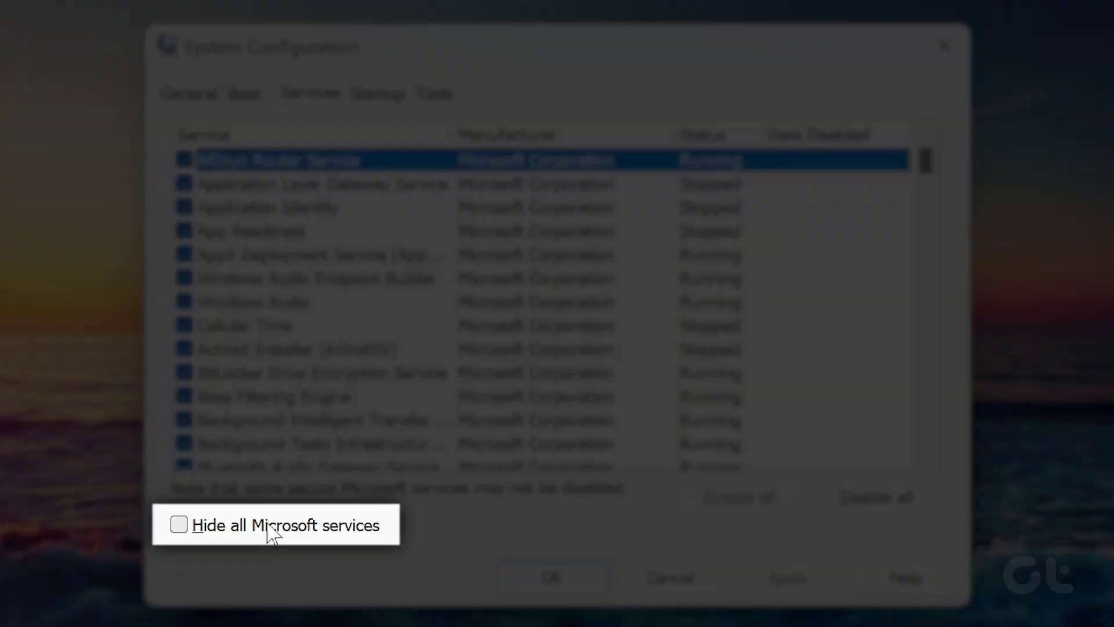
{"action": "left_click", "coordinate": [269, 526]}
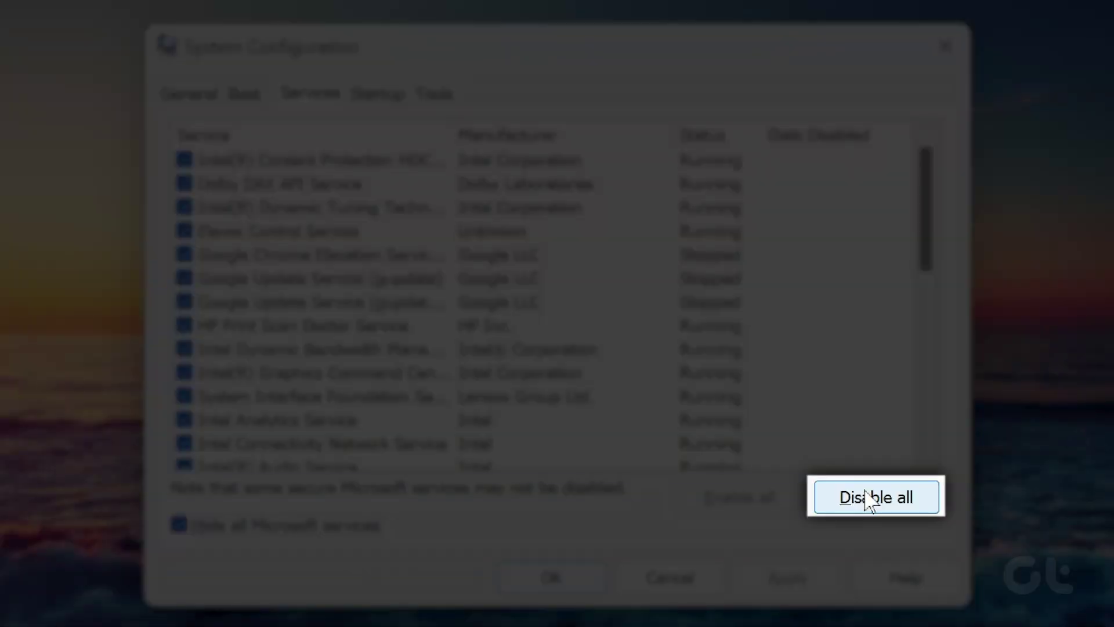
{"action": "left_click", "coordinate": [869, 498]}
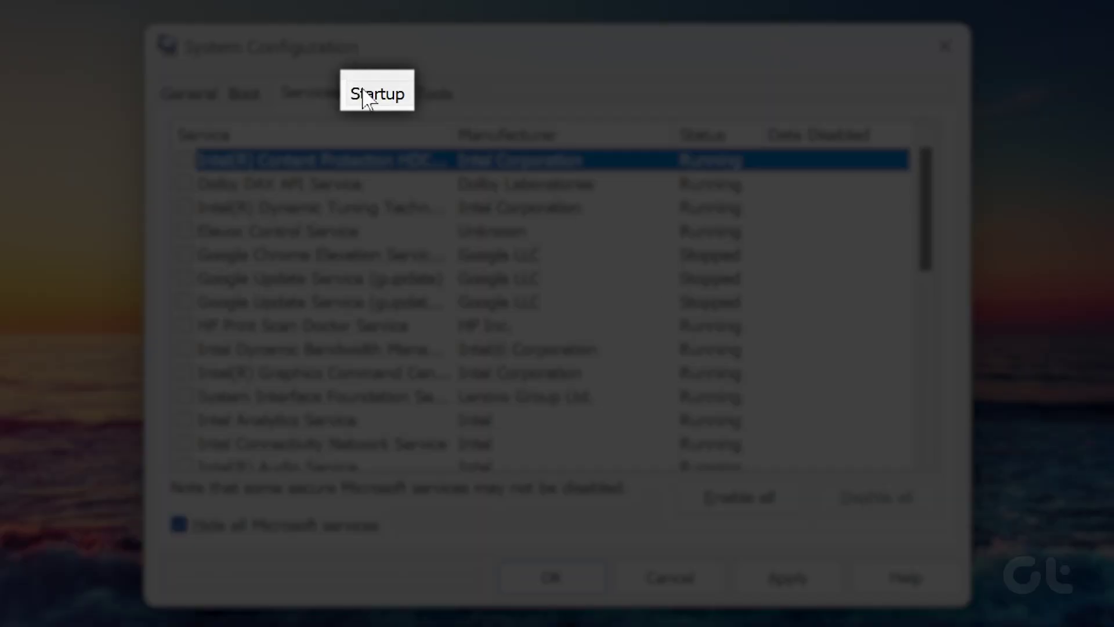
{"action": "left_click", "coordinate": [375, 96]}
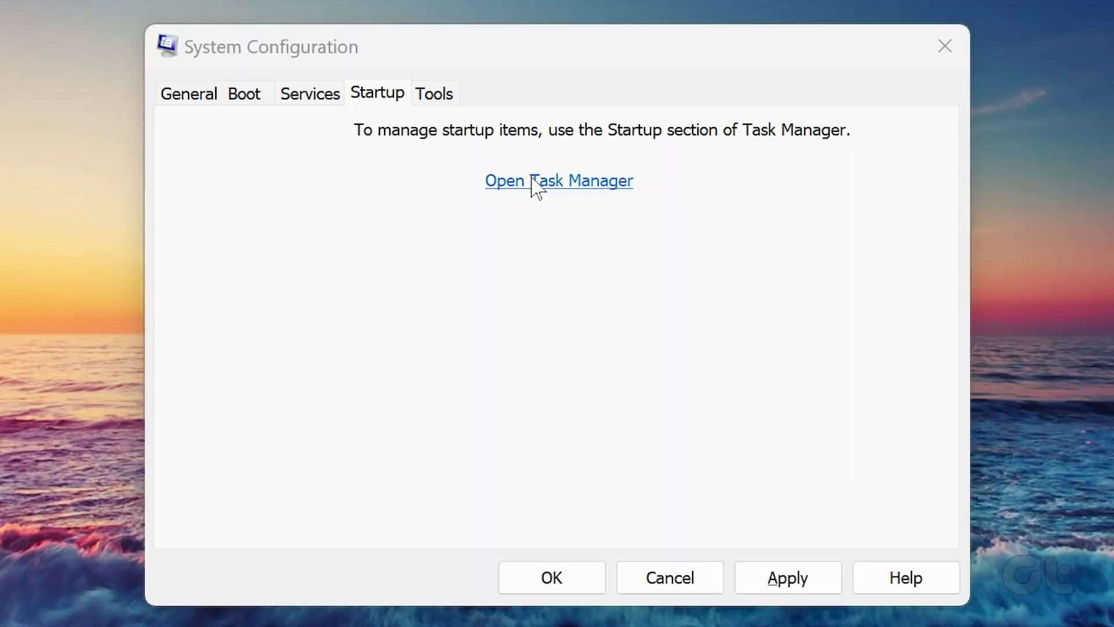
Step: Disable Monitorian + in Task Manager's Startup apps list
{"action": "left_click", "coordinate": [531, 184]}
{"action": "right_click", "coordinate": [273, 359]}
{"action": "left_click", "coordinate": [290, 380]}
{"action": "right_click", "coordinate": [218, 348]}
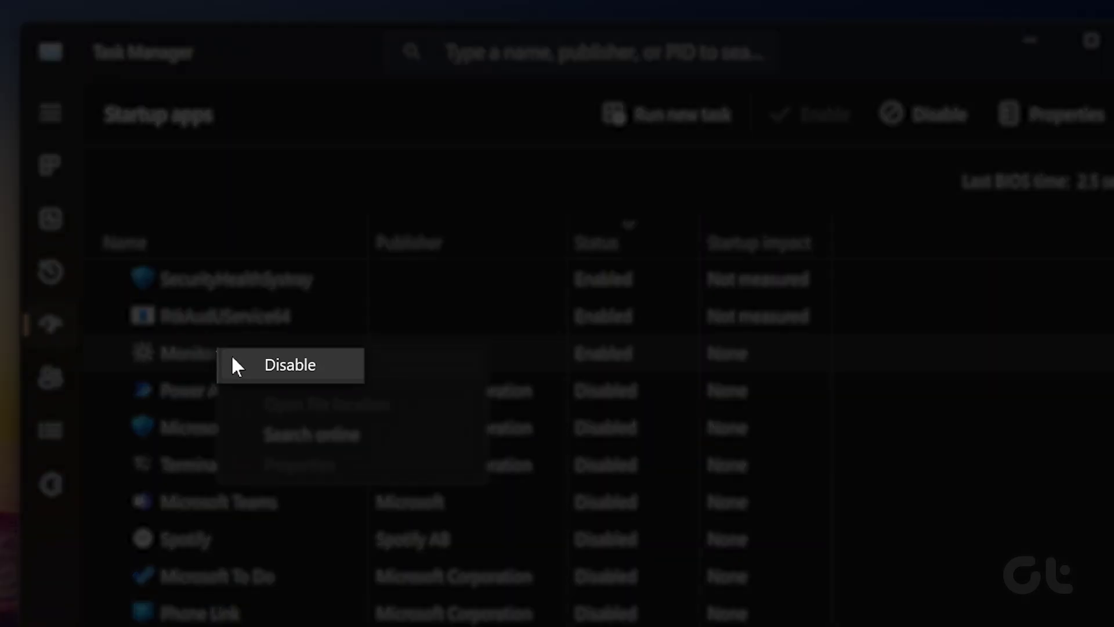
{"action": "left_click", "coordinate": [232, 363]}
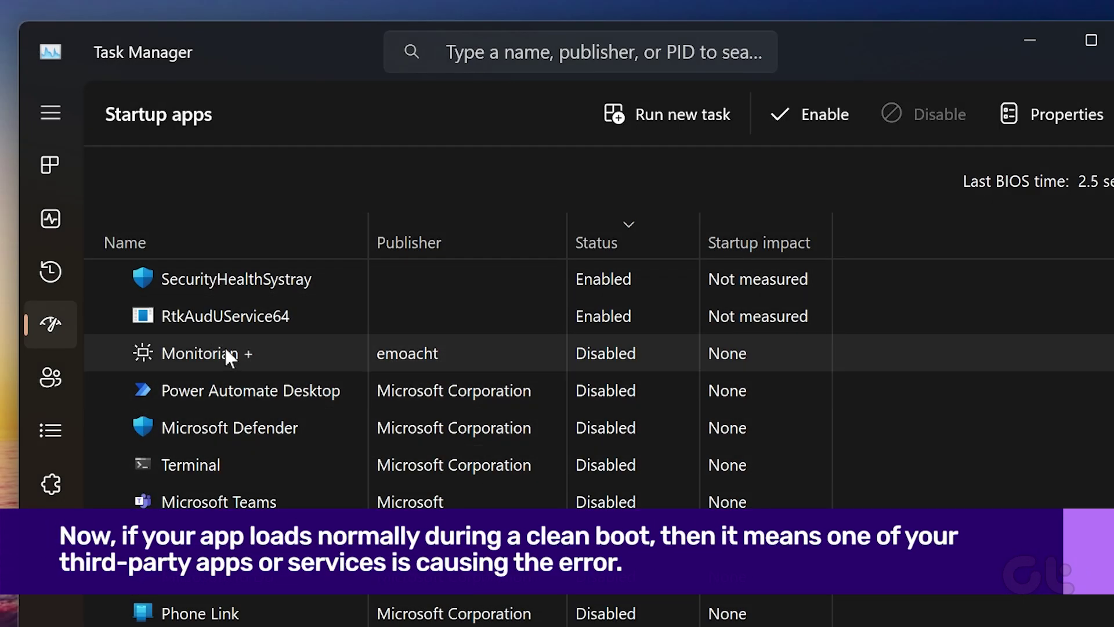
{"action": "scroll", "coordinate": [225, 352], "scroll_direction": "down", "scroll_amount": 3}
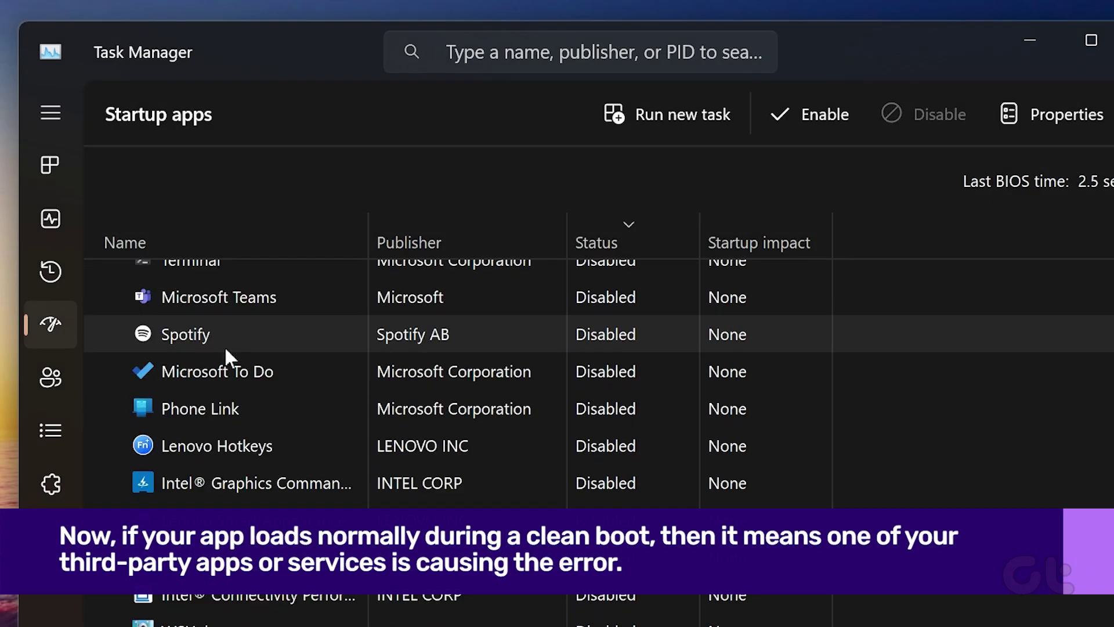
{"action": "scroll", "coordinate": [225, 352], "scroll_direction": "up", "scroll_amount": 3}
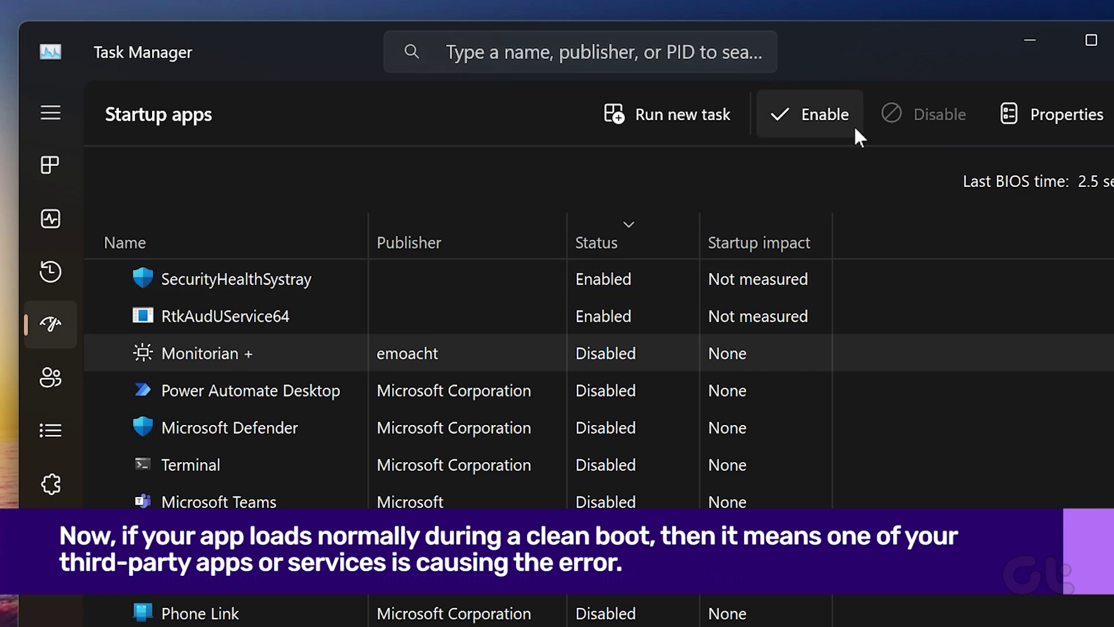